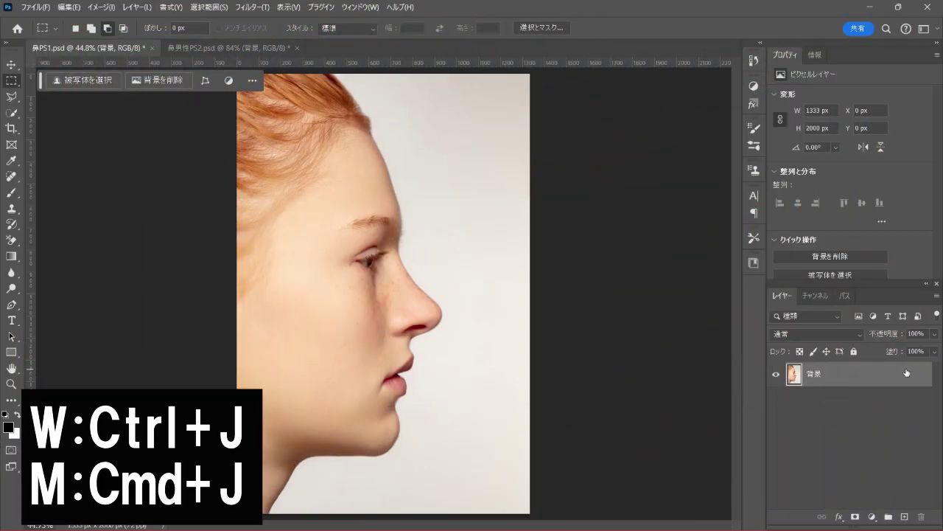
Step: Duplicate the woman's Background layer as a smart object copy and hide the original Background
key(ctrl+j)
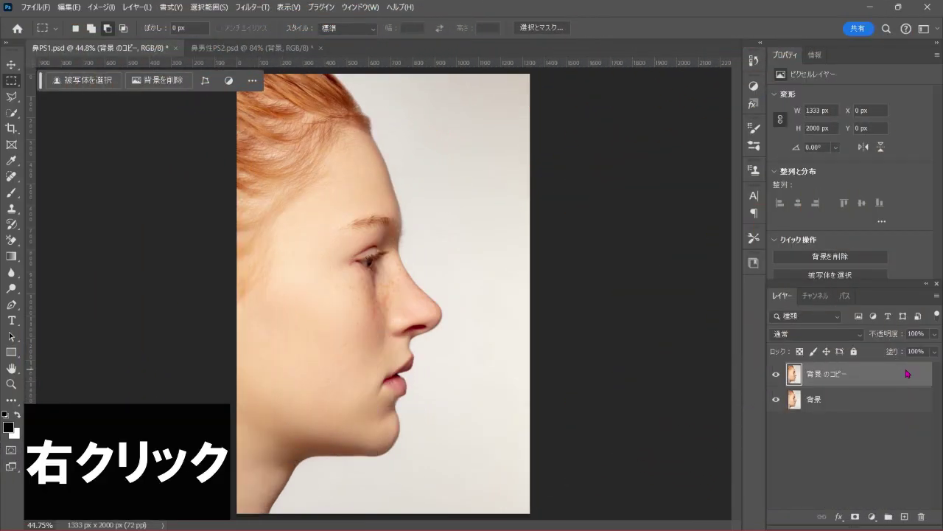
right_click(897, 375)
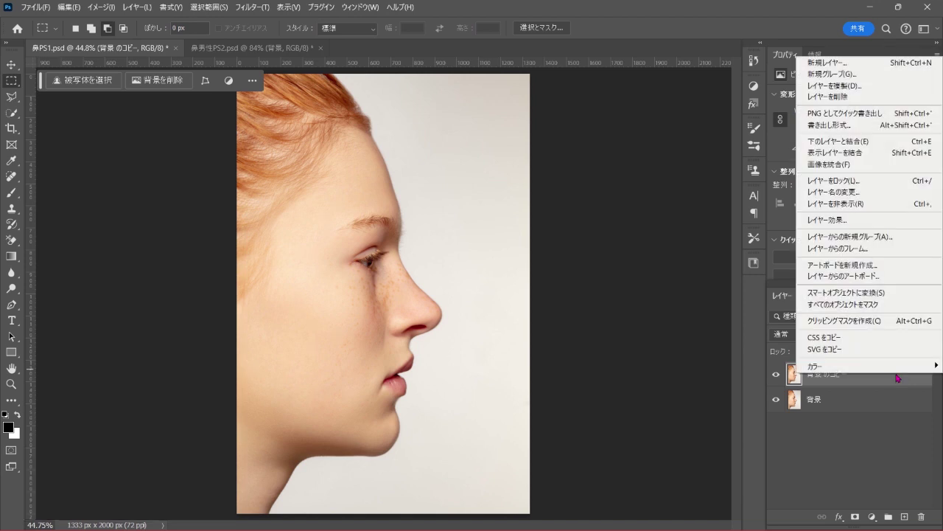
click(911, 293)
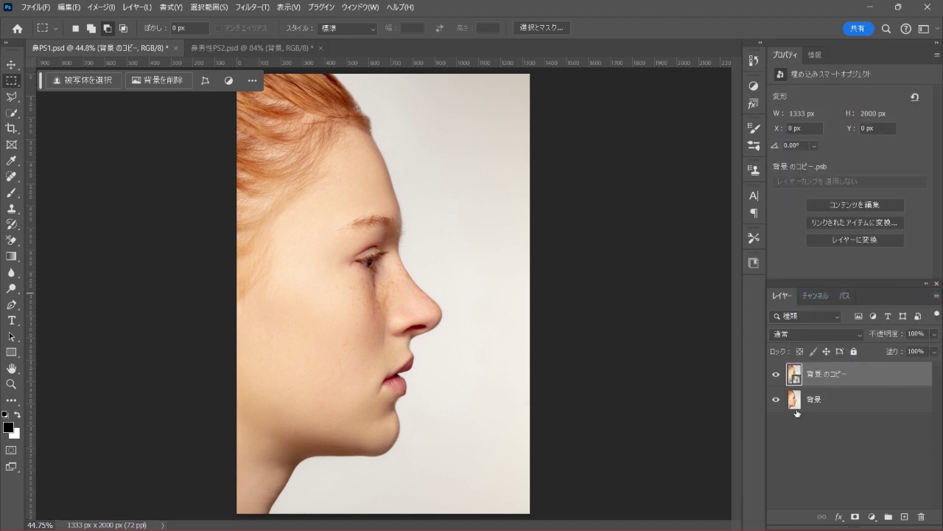
click(774, 401)
Step: Open Liquify on the copy layer and zoom the preview in on the nose
click(250, 17)
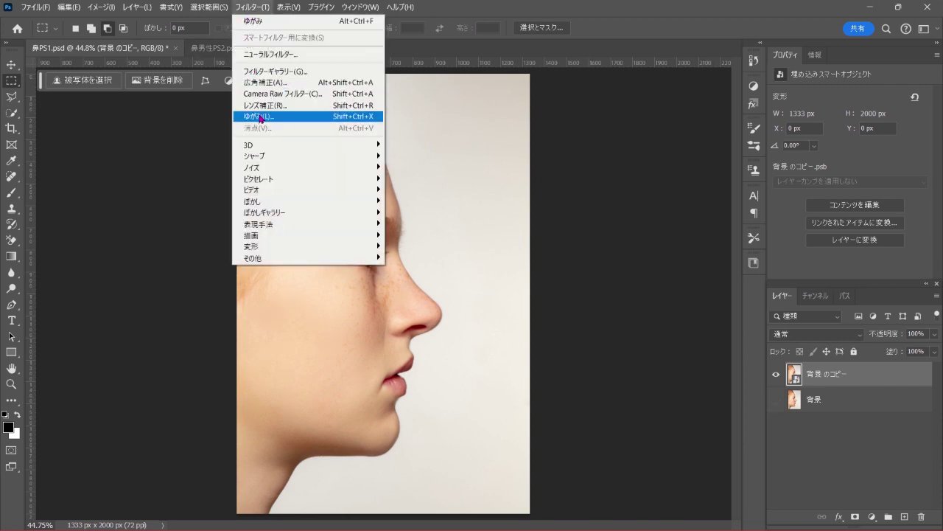
click(316, 120)
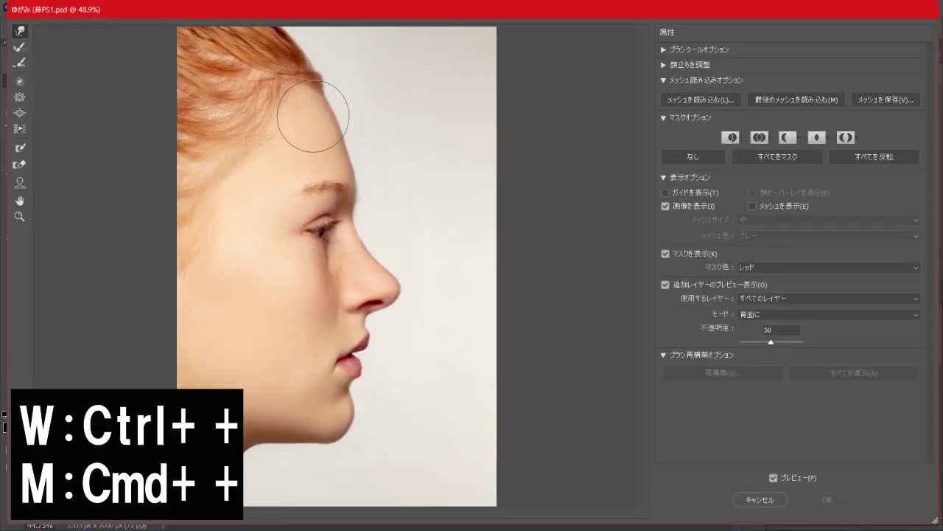
key(ctrl)
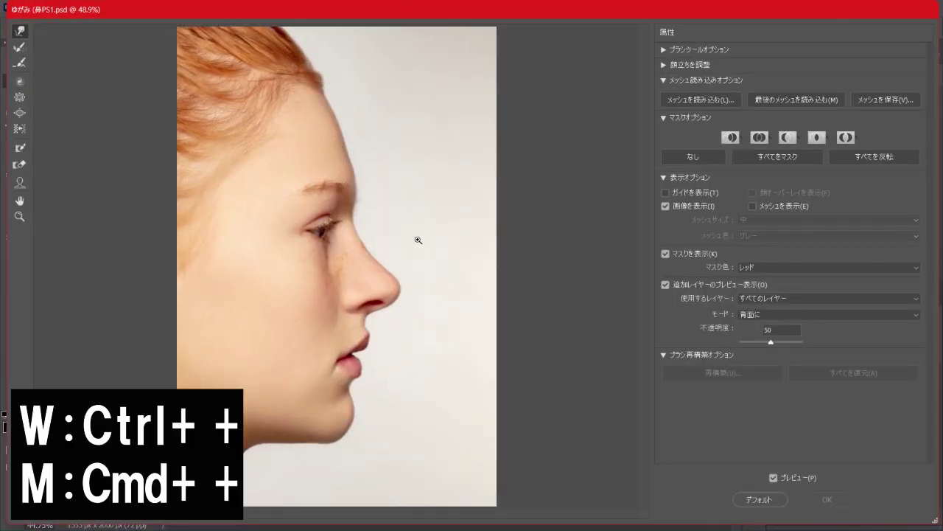
key(ctrl+plus)
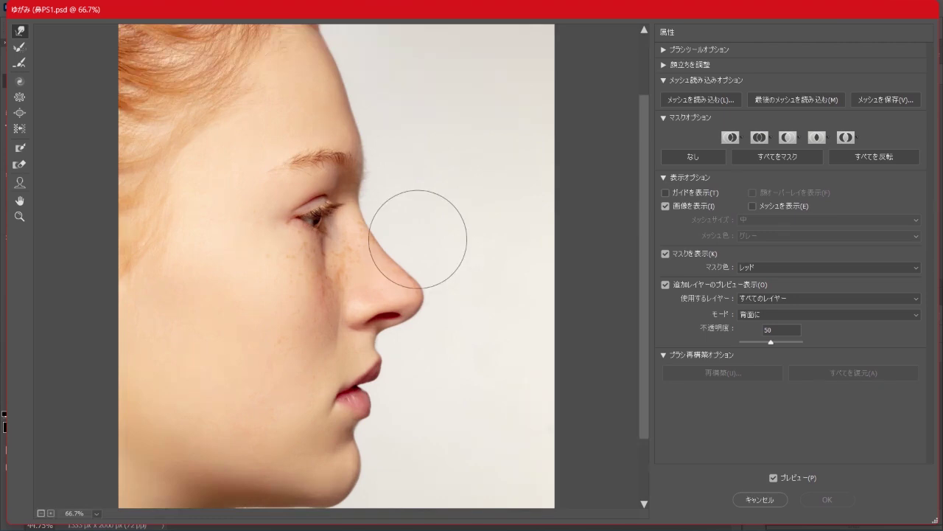
Step: Paint a freeze mask from the inner eye straight down to the nose tip
click(20, 148)
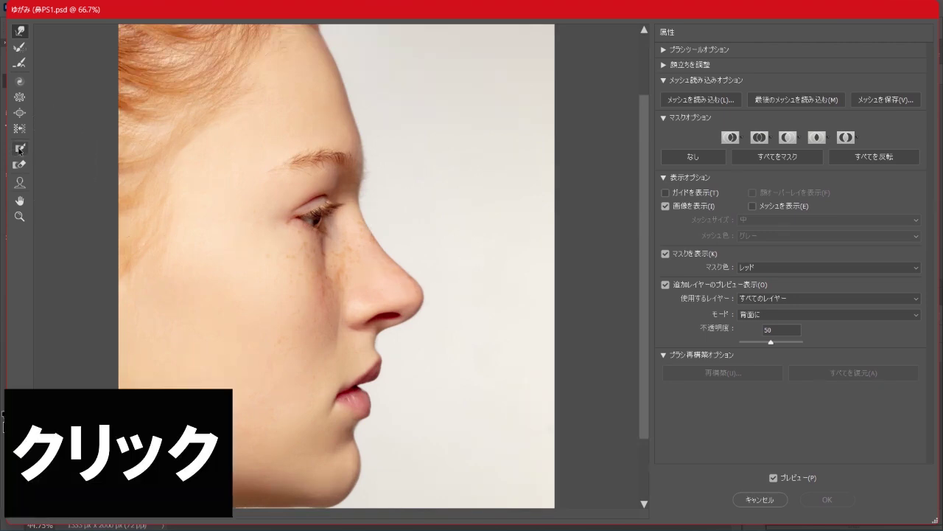
click(22, 151)
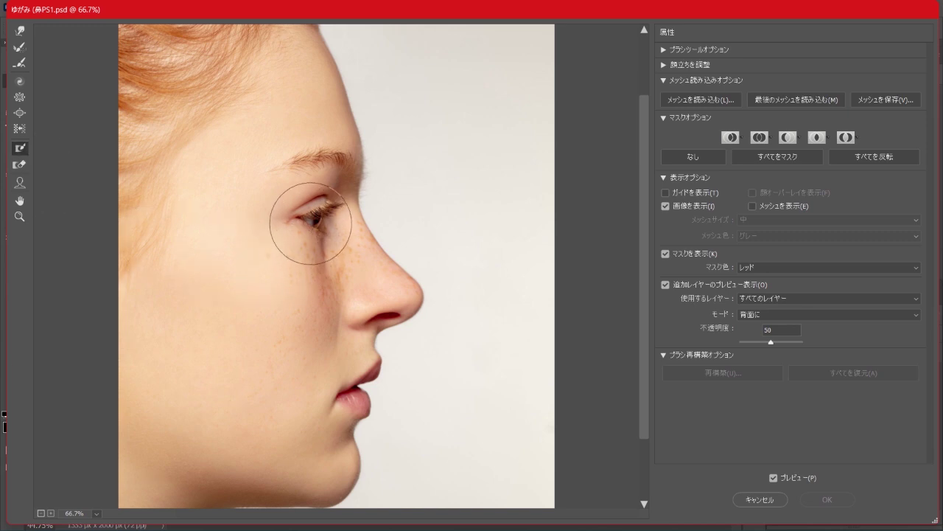
key(bracketleft)
key(bracketleft)
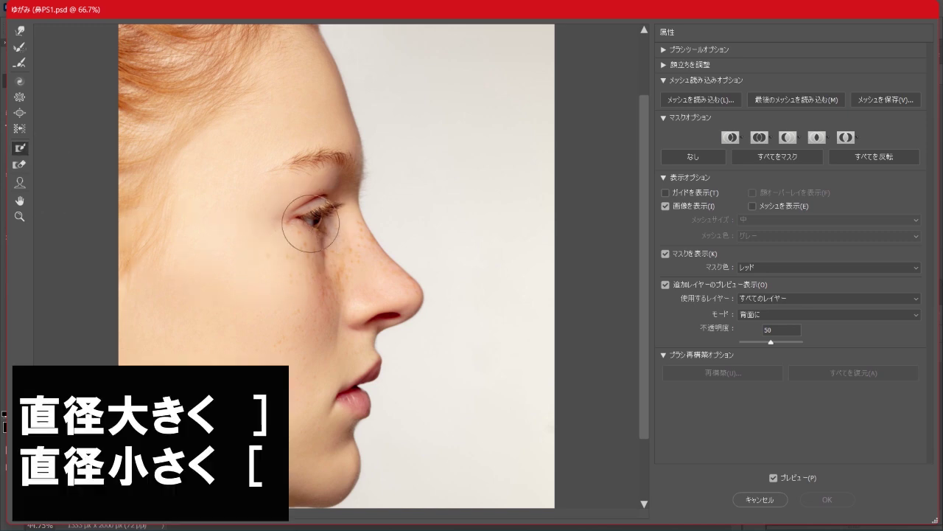
key(bracketright)
key(bracketright)
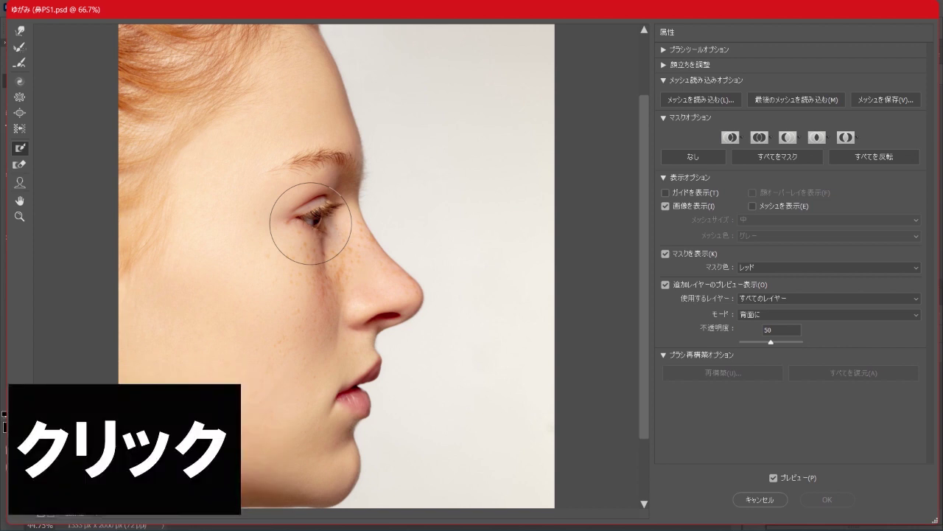
click(310, 224)
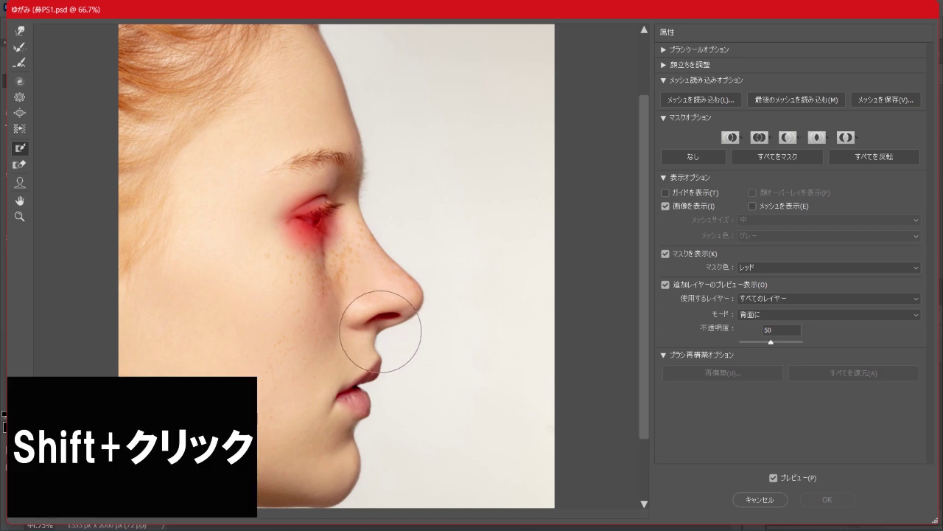
shift+click(380, 331)
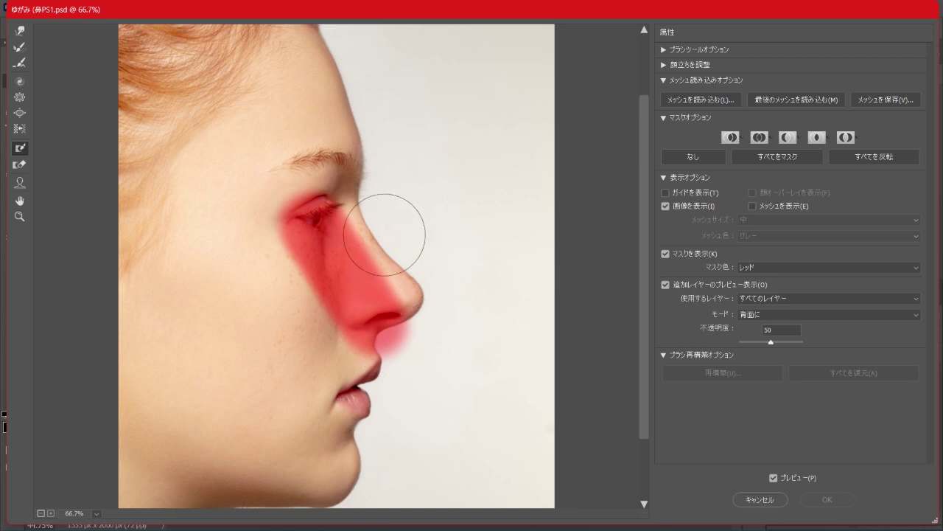
key(bracketright)
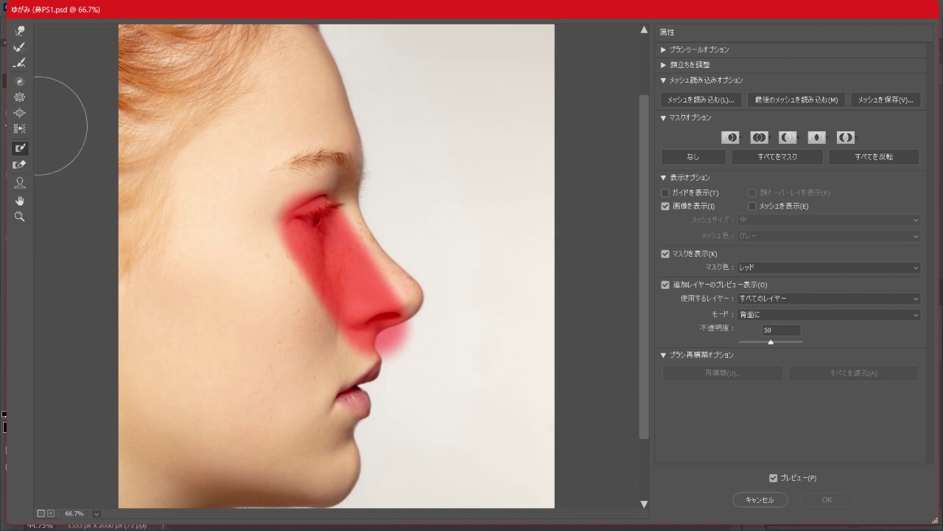
click(20, 151)
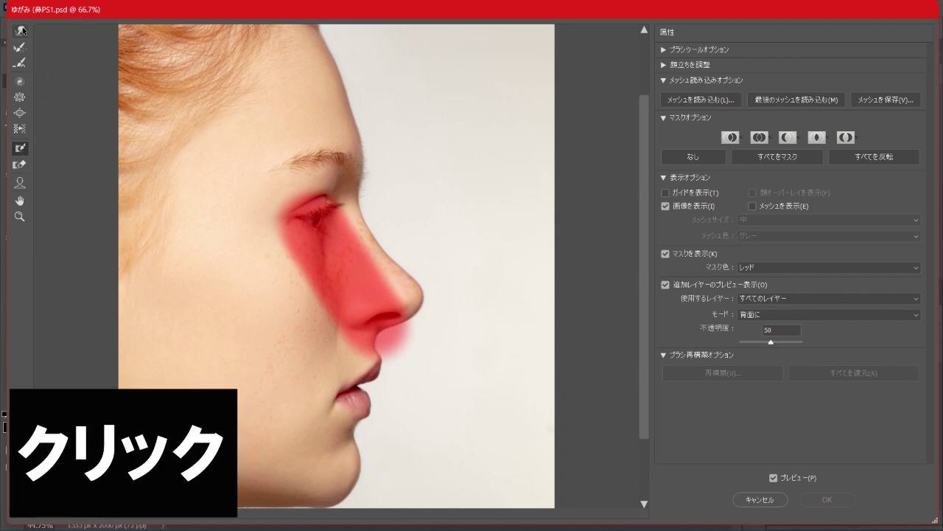
Step: Smooth the woman's nose bridge with Forward Warp and apply Liquify as a ゆがみ smart filter
click(21, 30)
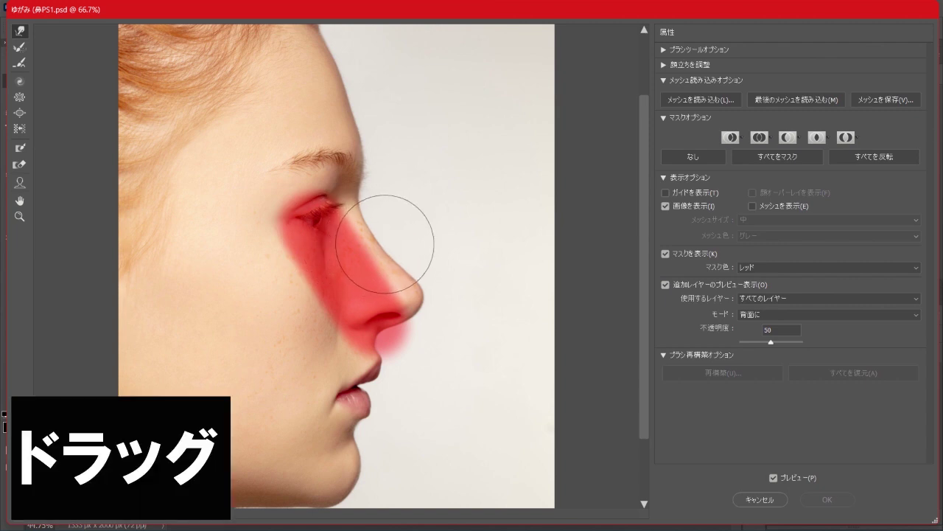
drag(384, 244, 380, 244)
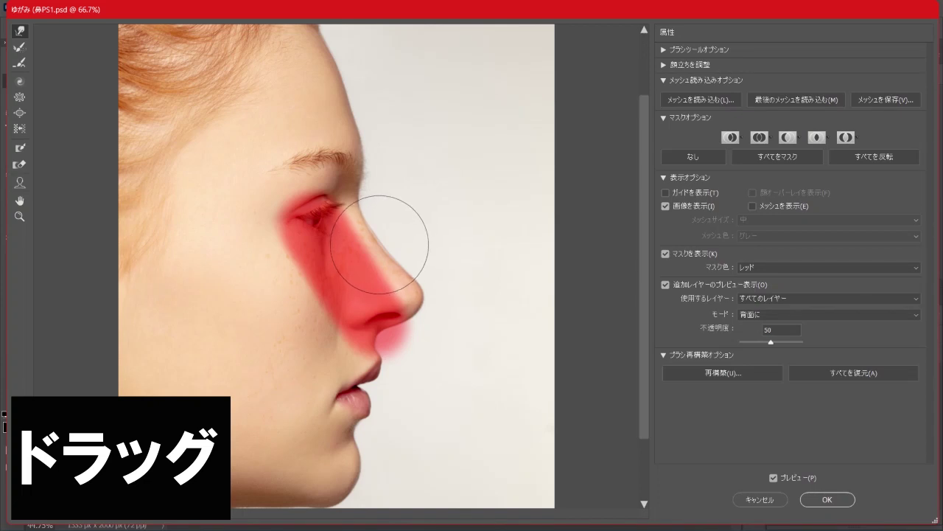
key(bracketright)
key(bracketright)
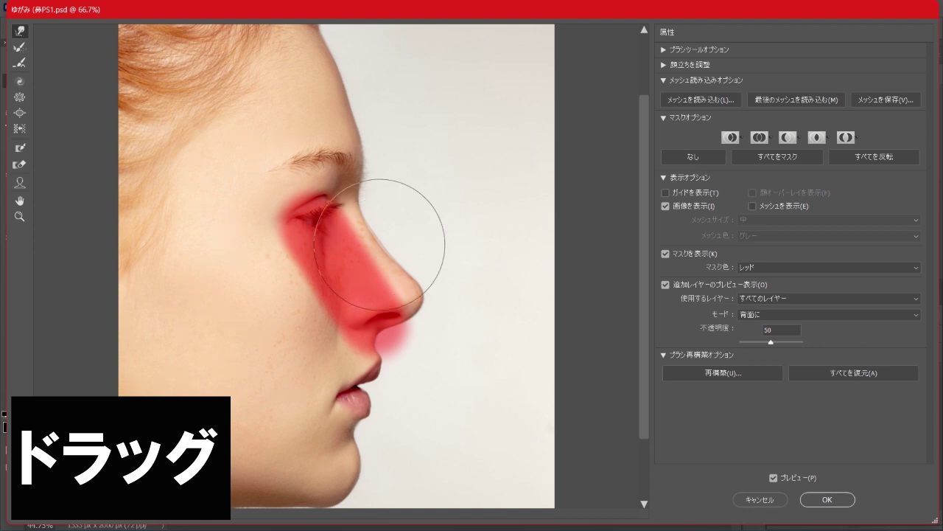
drag(379, 244, 378, 245)
key(bracketleft)
key(bracketleft)
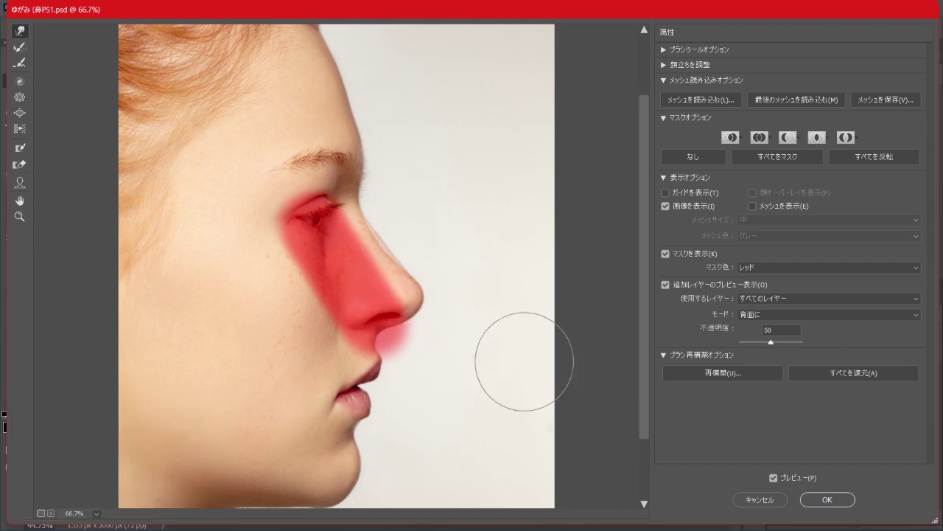
click(827, 500)
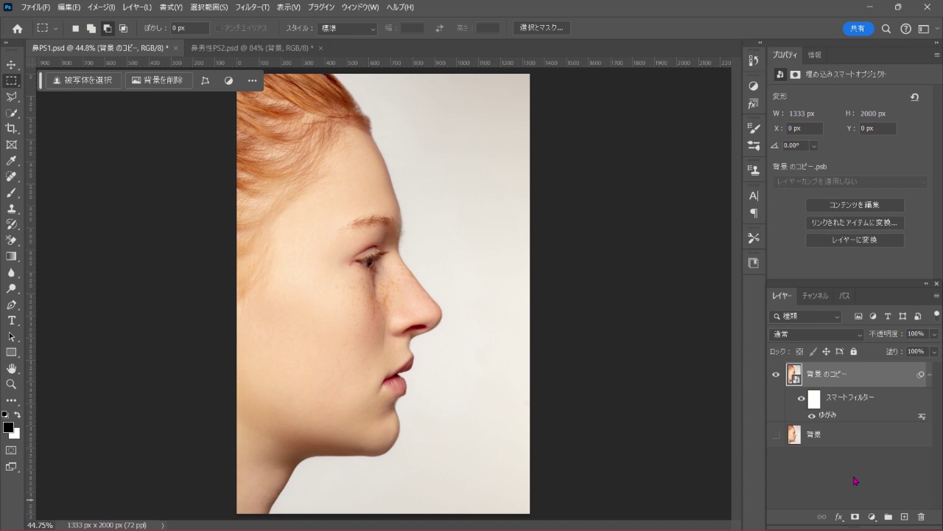
Step: Show 背景 again, compare before/after by toggling 背景 のコピー, then switch to 鼻男性PS2
click(776, 435)
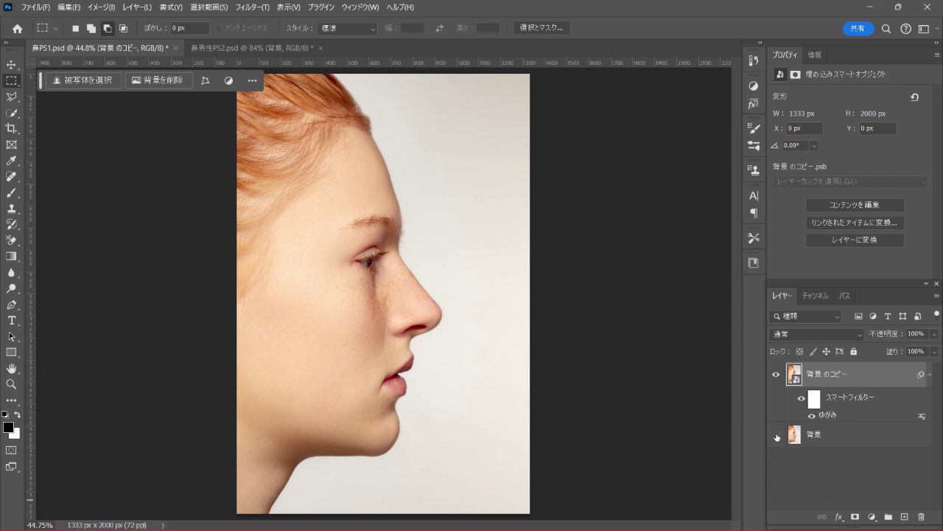
click(774, 375)
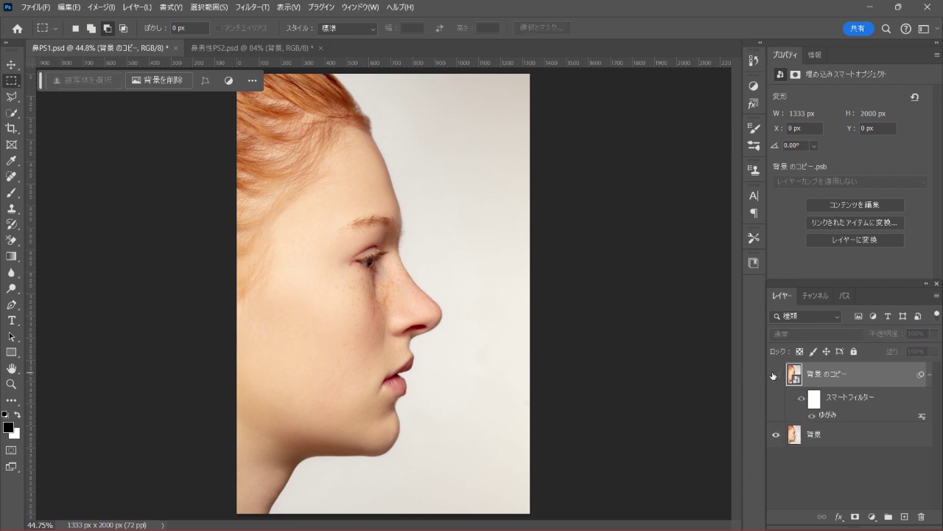
click(774, 375)
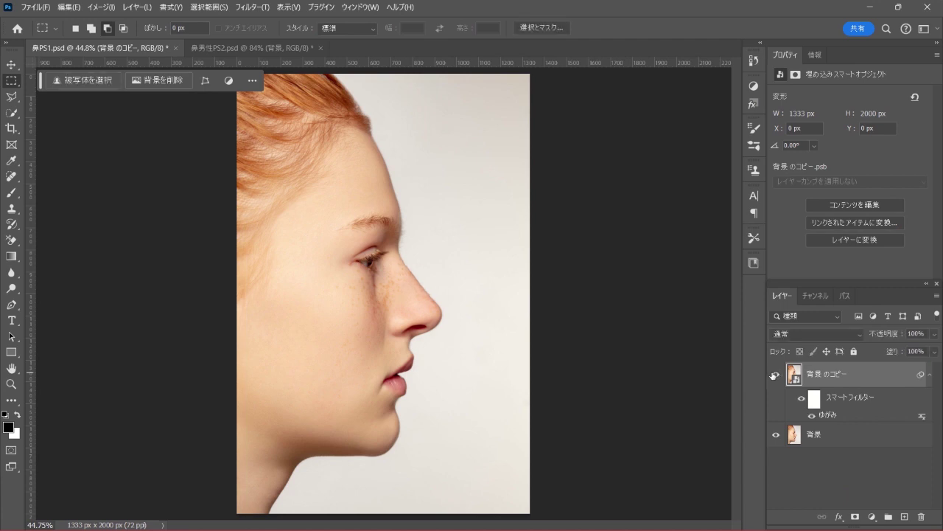
click(773, 375)
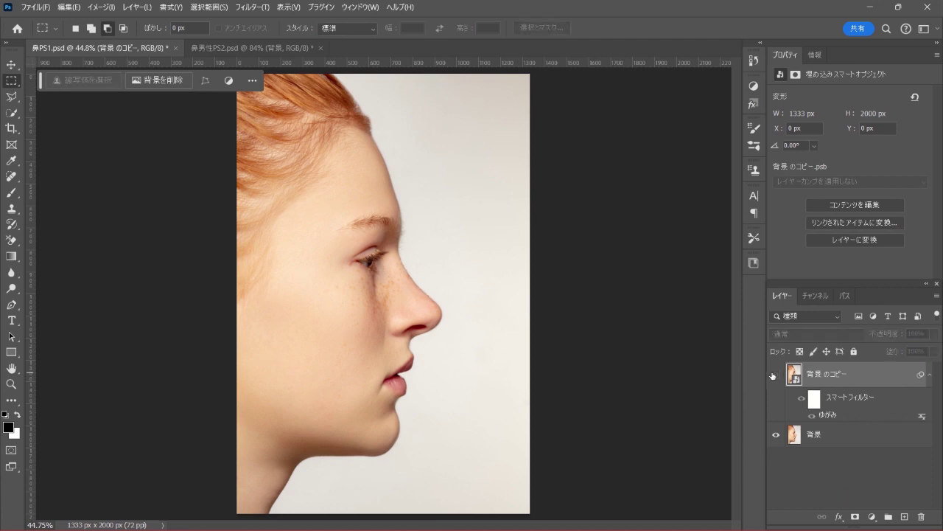
click(774, 375)
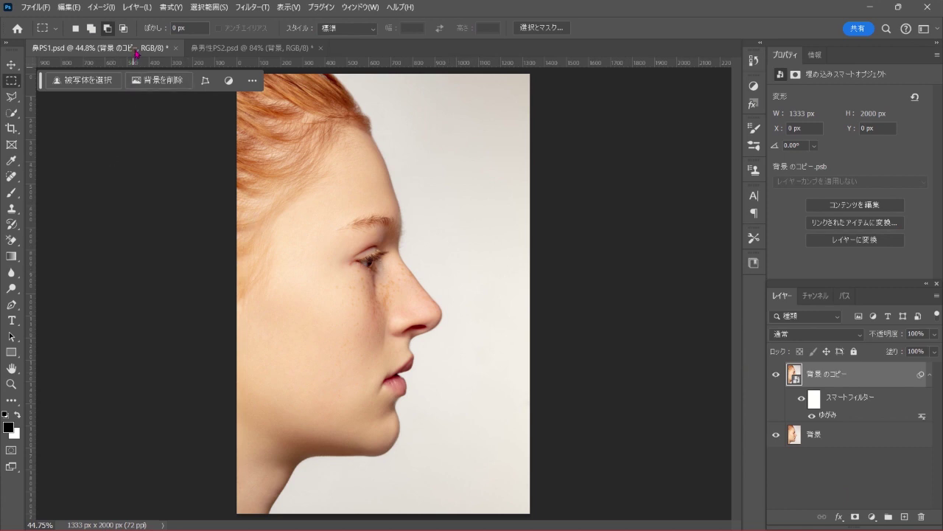
click(250, 50)
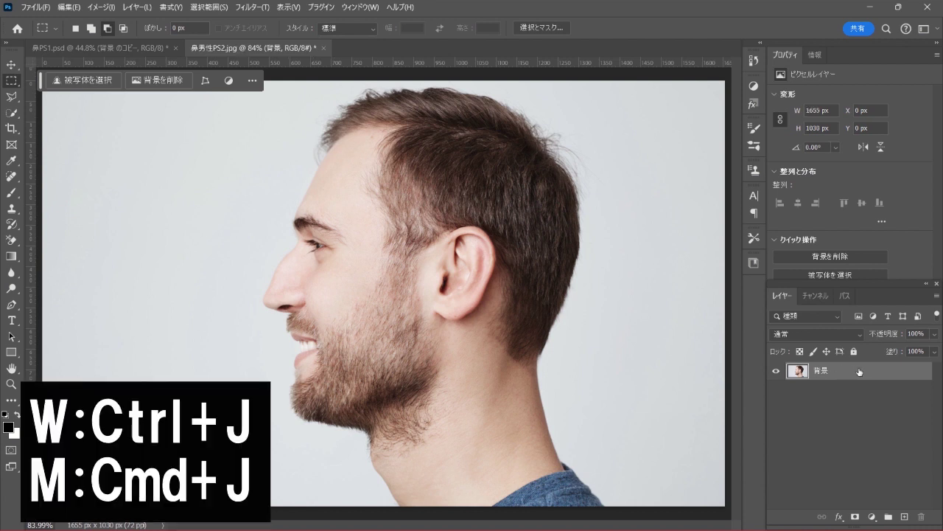
Step: Duplicate the man's 背景 layer, convert the copy to a smart object, and hide 背景
key(ctrl+j)
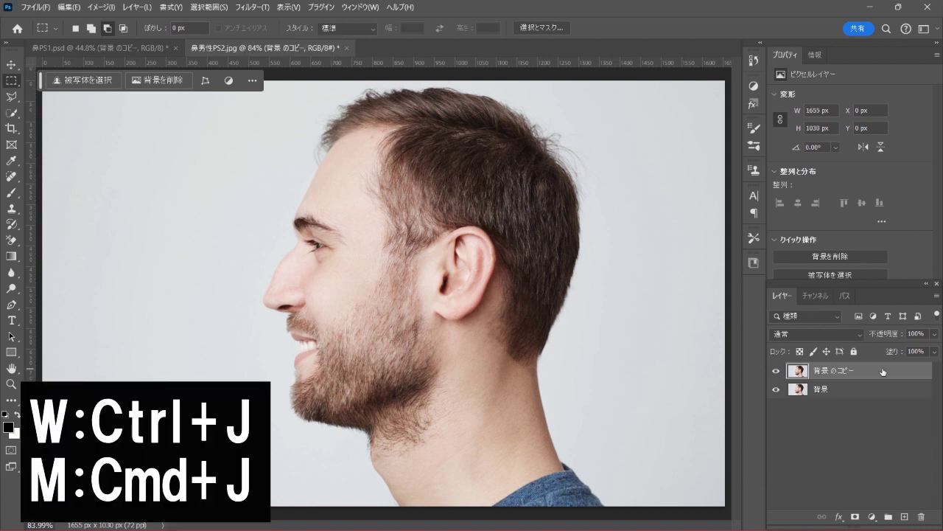
right_click(897, 371)
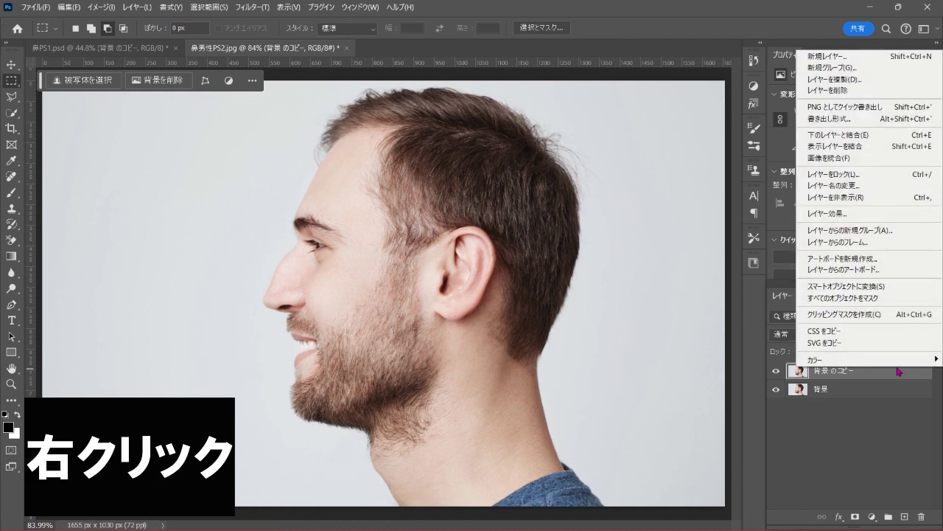
click(916, 289)
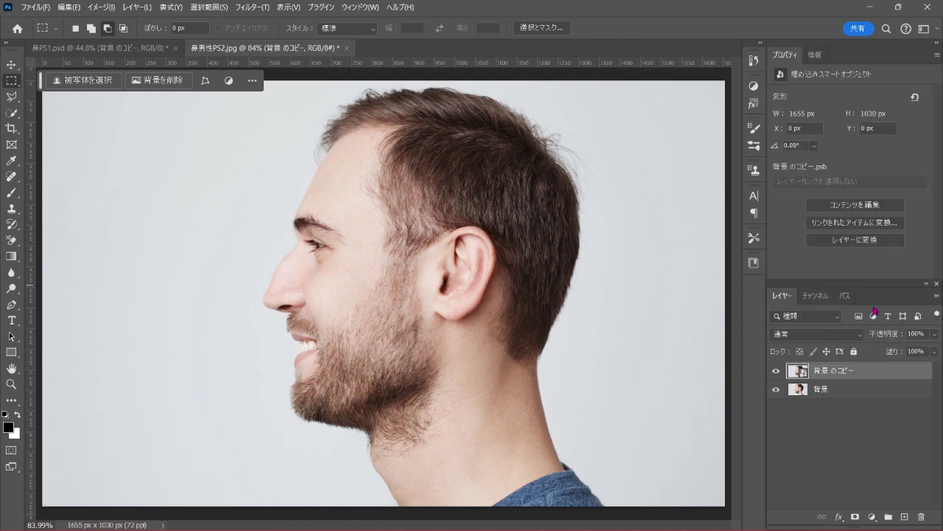
click(775, 389)
Step: Open Liquify on the man's copy layer and zoom the preview to 100%
click(254, 9)
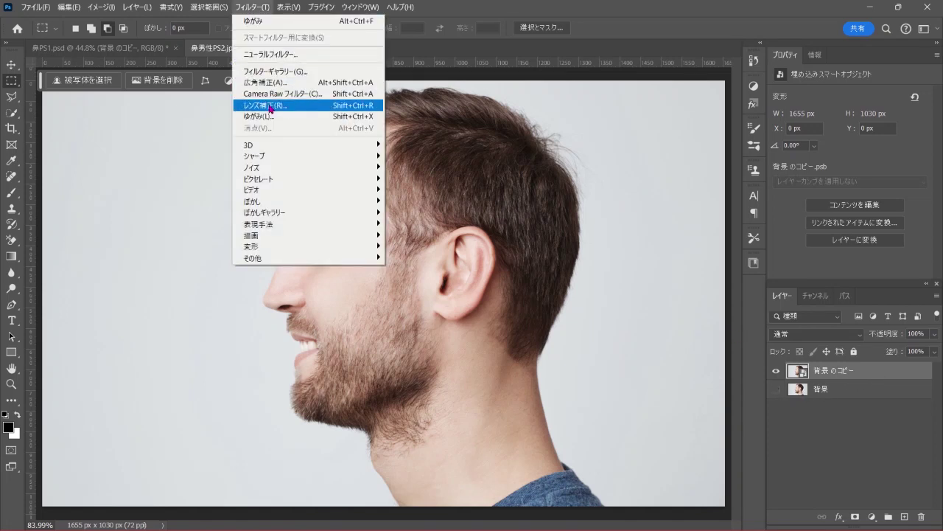
click(327, 117)
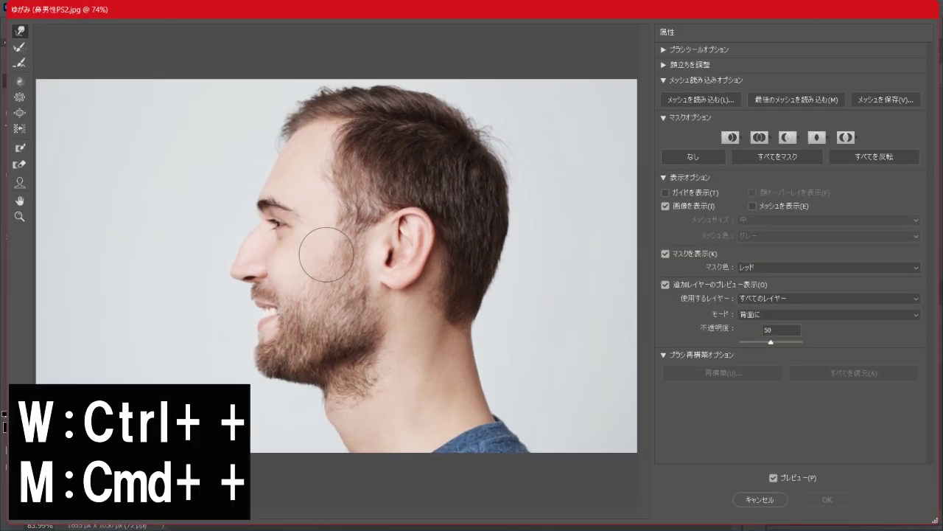
key(ctrl+plus)
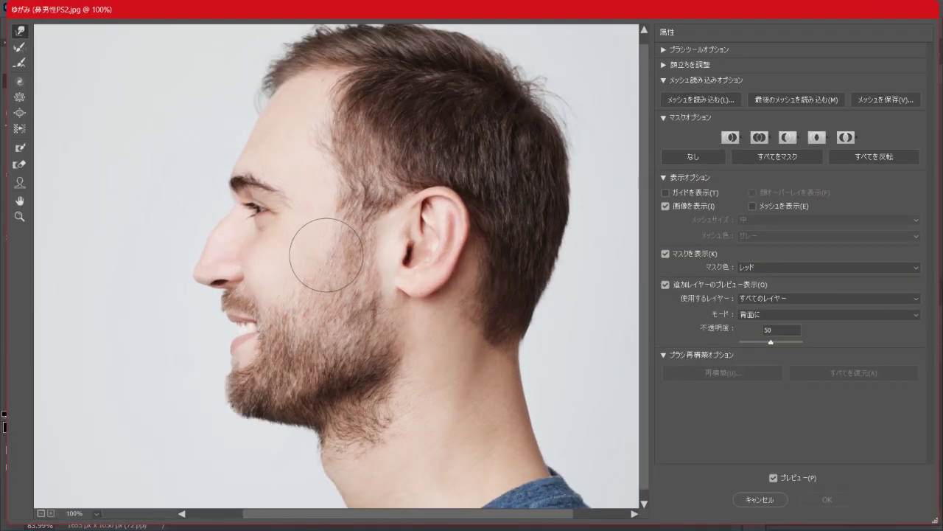
Step: Freeze-mask from the man's eye to his nose tip, then set up a smaller Forward Warp brush
click(21, 148)
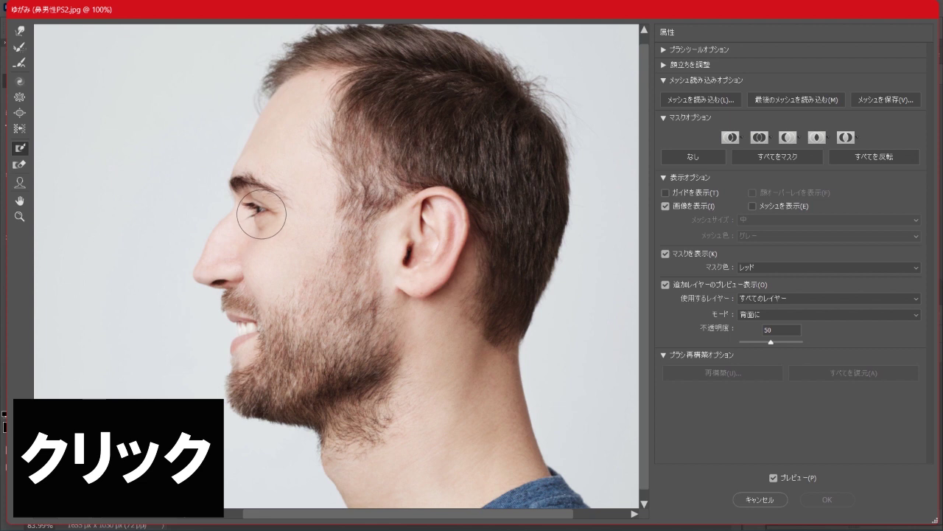
click(262, 214)
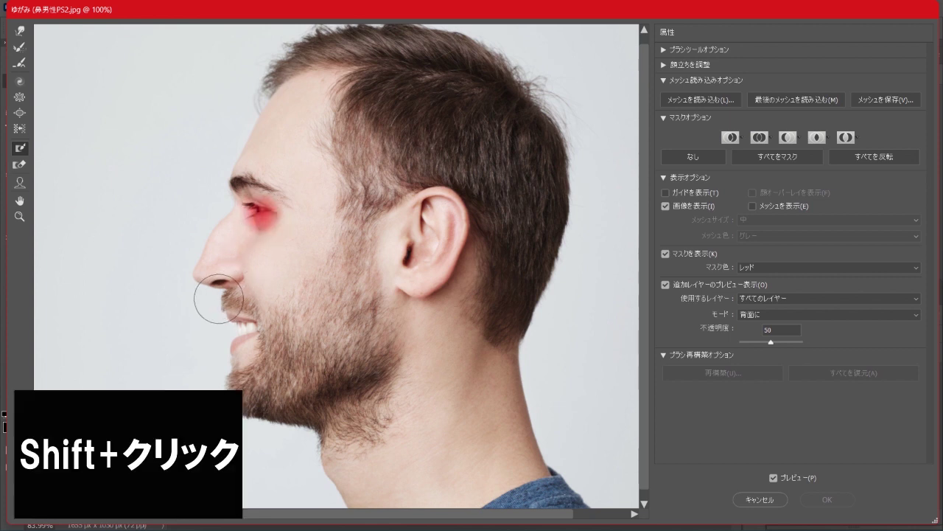
shift+click(219, 299)
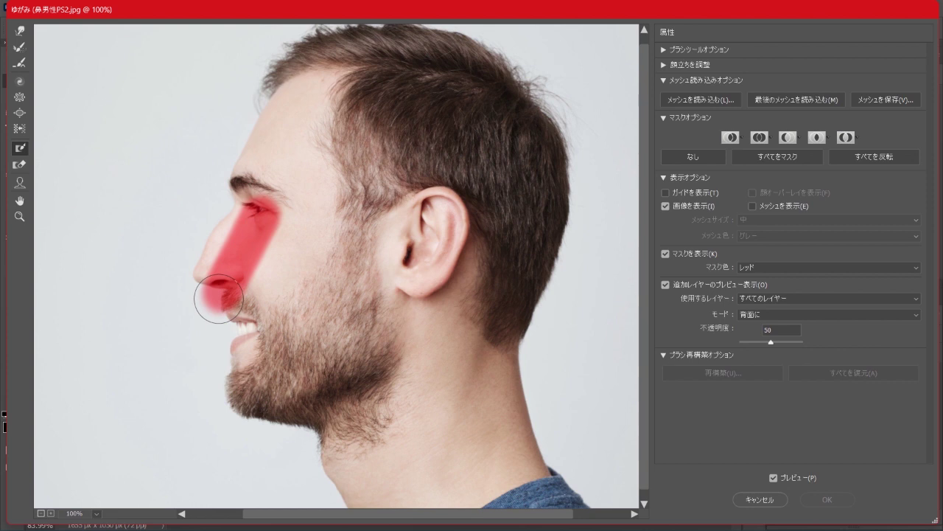
click(24, 32)
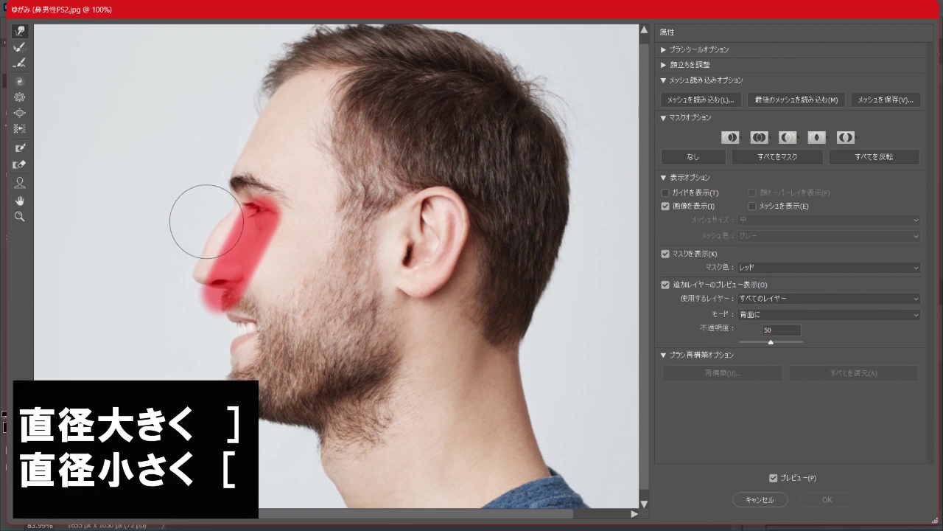
key(bracketright)
key(bracketleft)
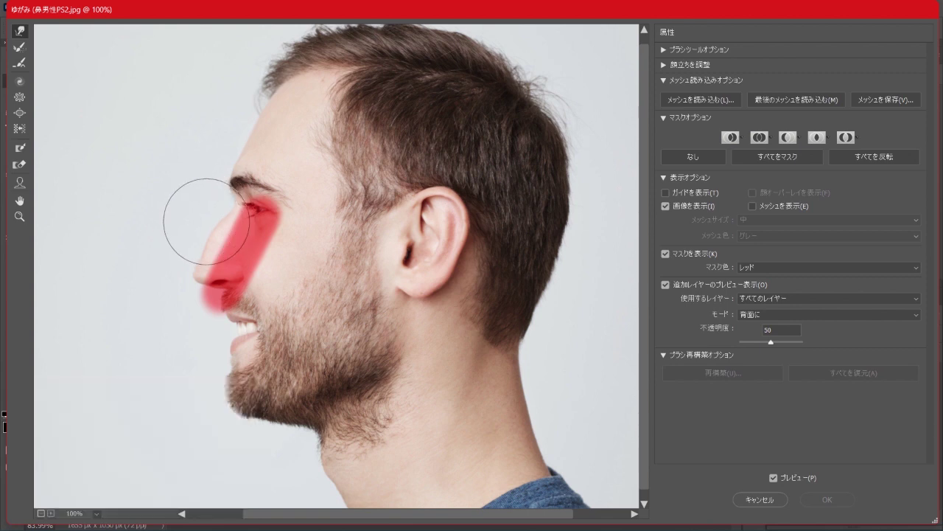
key(bracketleft)
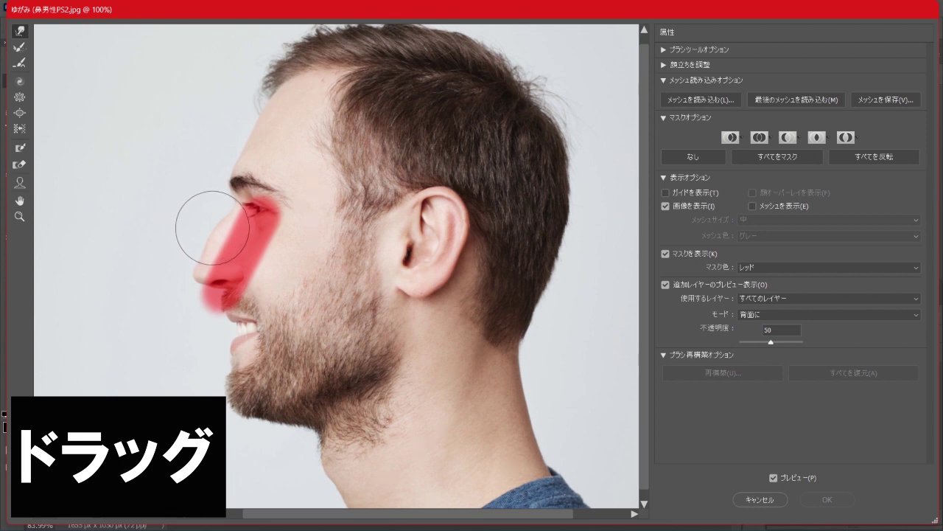
Step: Push the man's nose bridge into a smoother line and apply the Liquify edit
drag(215, 228, 210, 236)
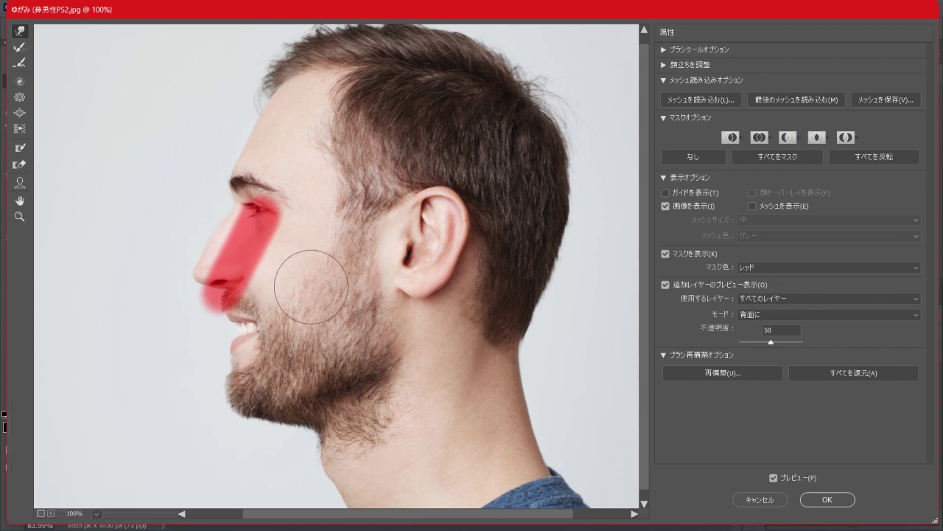
click(829, 500)
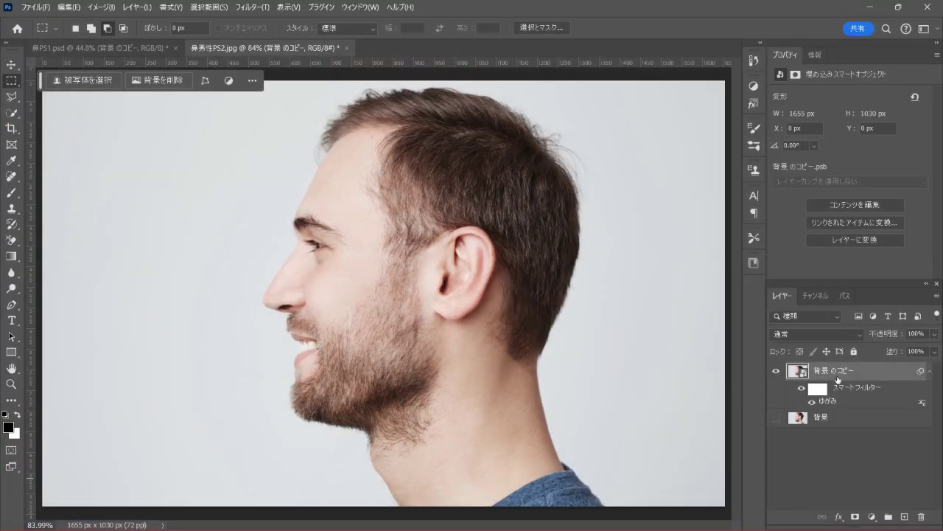
Step: Show 背景 again and toggle 背景 のコピー twice to compare, leaving both visible
click(775, 418)
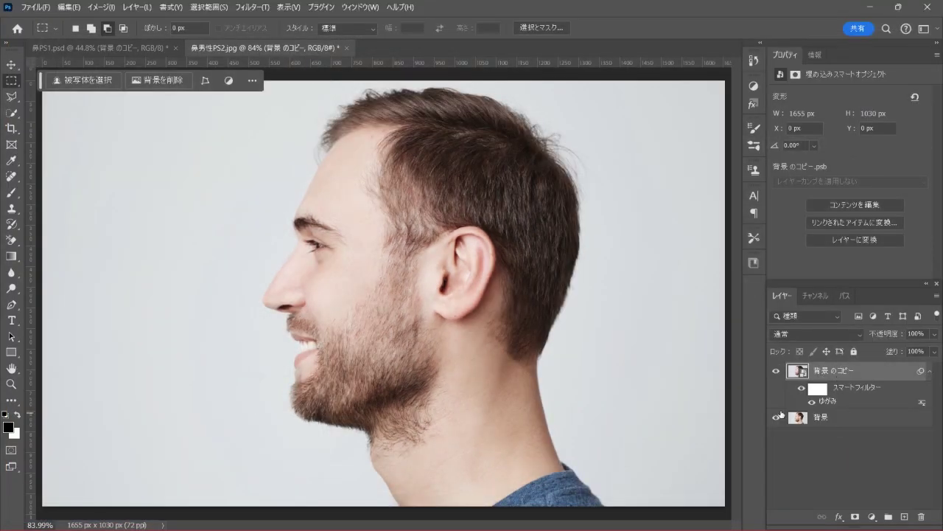
click(776, 373)
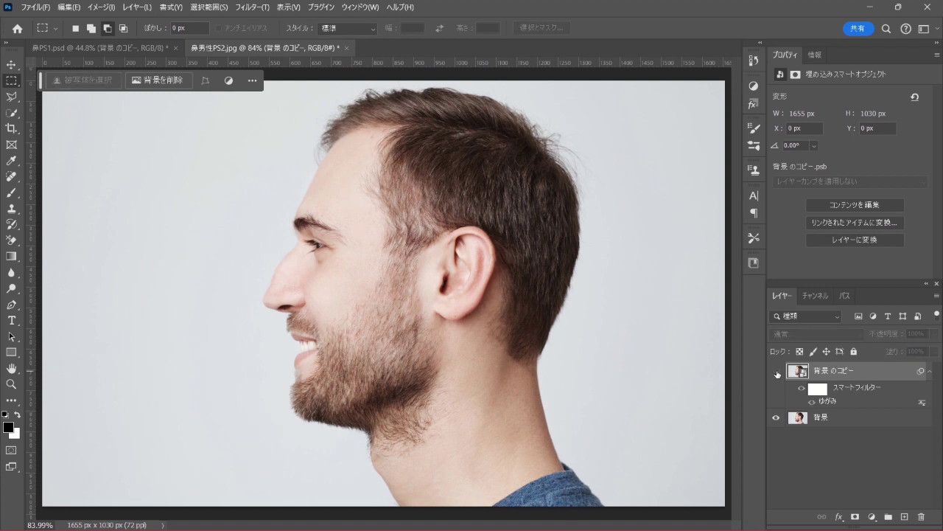
click(776, 373)
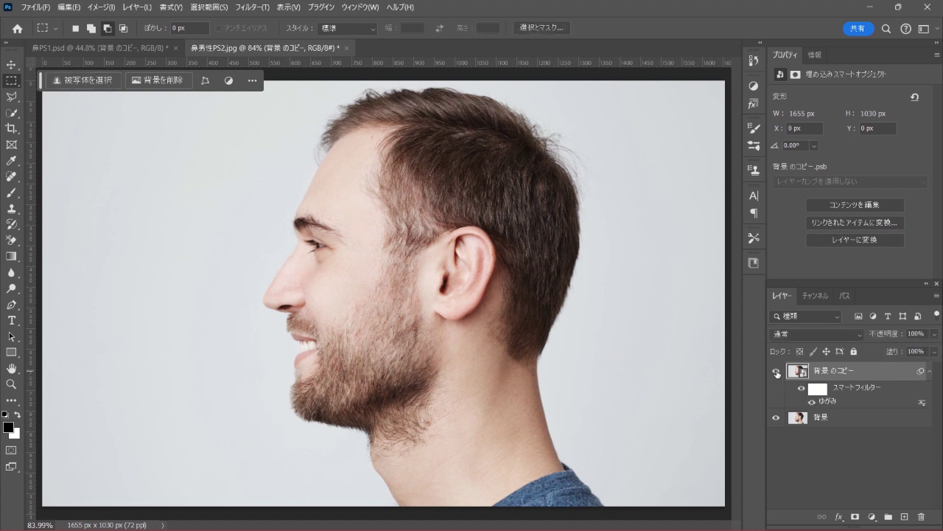
click(776, 373)
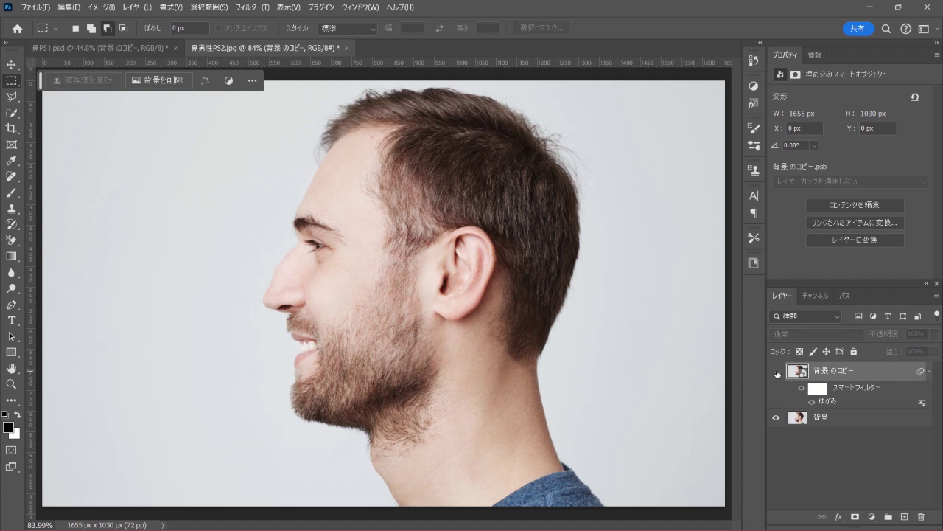
click(776, 373)
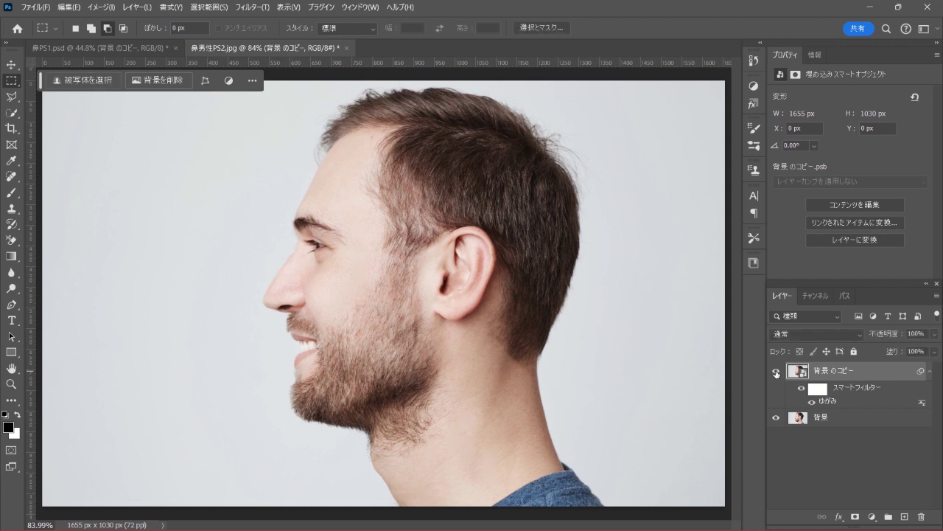